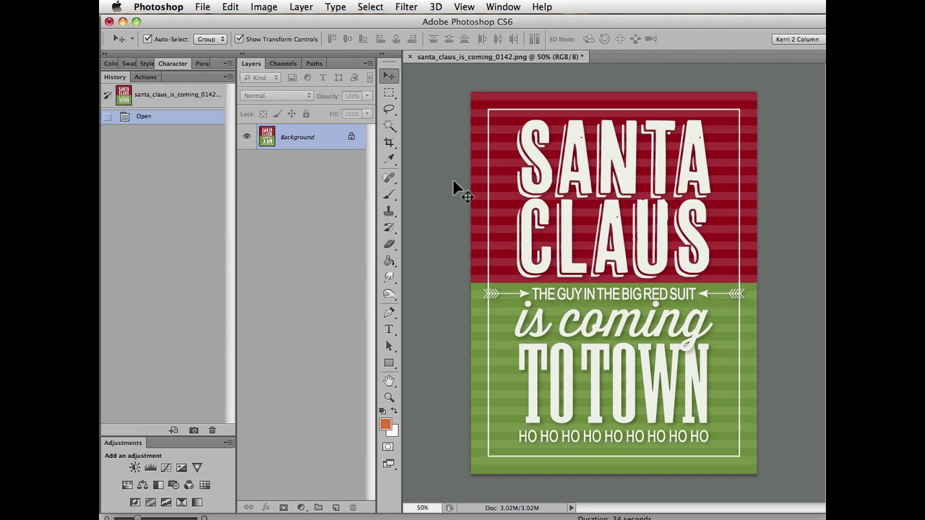
# Add a Hue/Saturation adjustment layer above the Background of the Santa Claus print
pyautogui.click(271, 8)
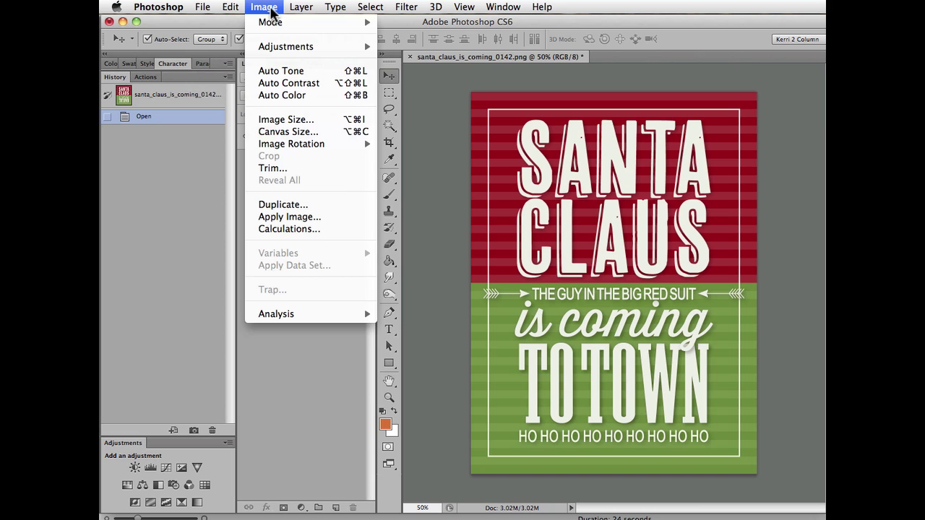
pyautogui.moveTo(297, 48)
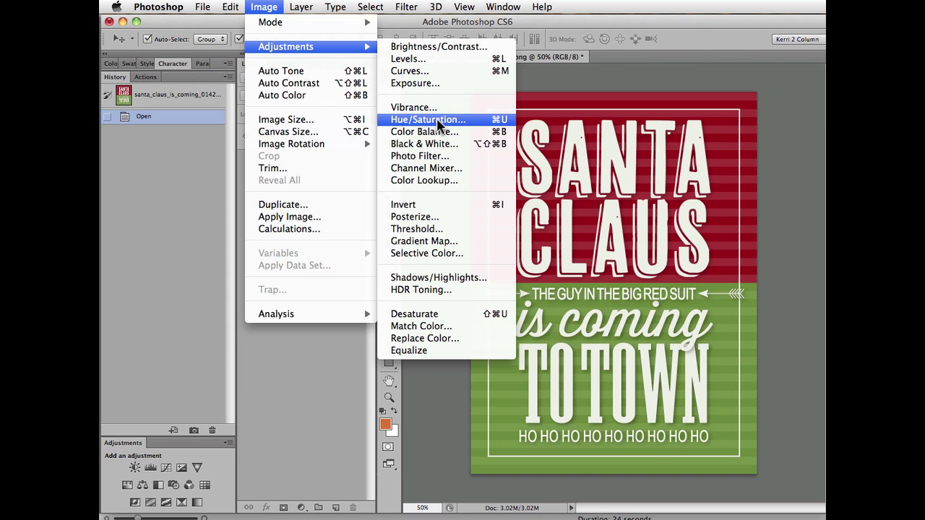
pyautogui.moveTo(509, 7)
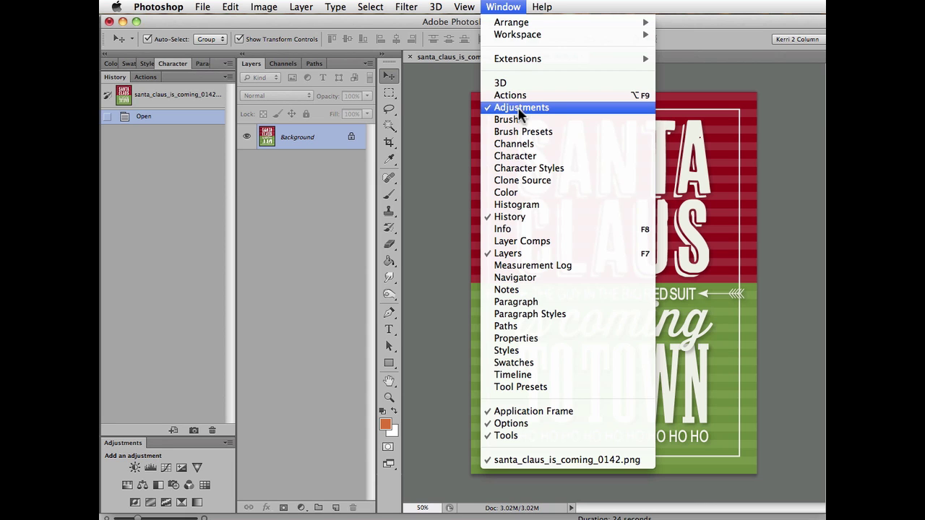
pyautogui.click(220, 426)
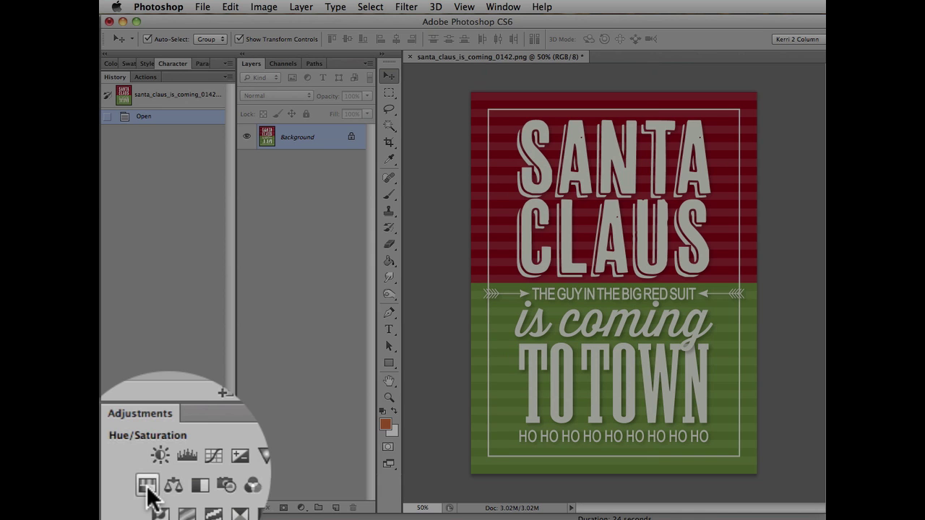
pyautogui.click(127, 484)
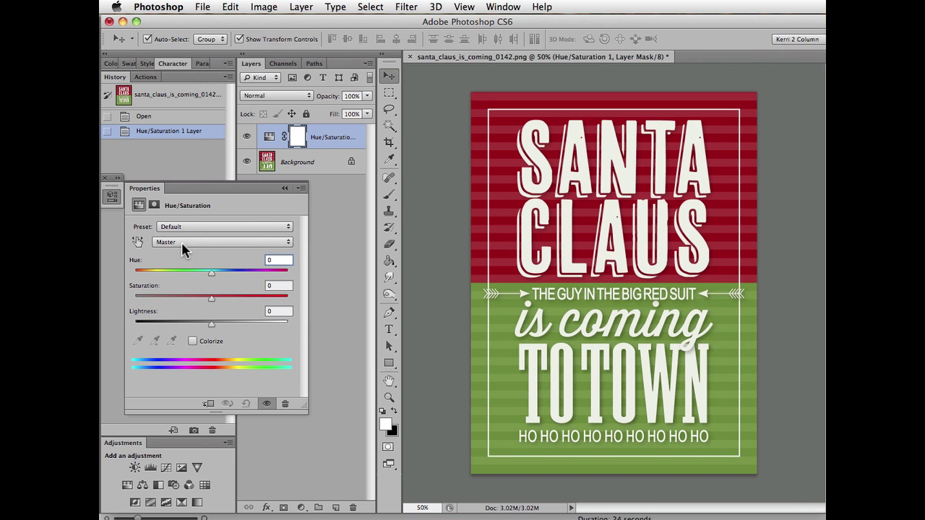
# Try out Hue, Saturation and Lightness shifts on the Master range, and reset each value to 0
pyautogui.moveTo(212, 271)
pyautogui.mouseDown()
pyautogui.moveTo(183, 274)
pyautogui.moveTo(268, 275)
pyautogui.moveTo(209, 274)
pyautogui.mouseUp()
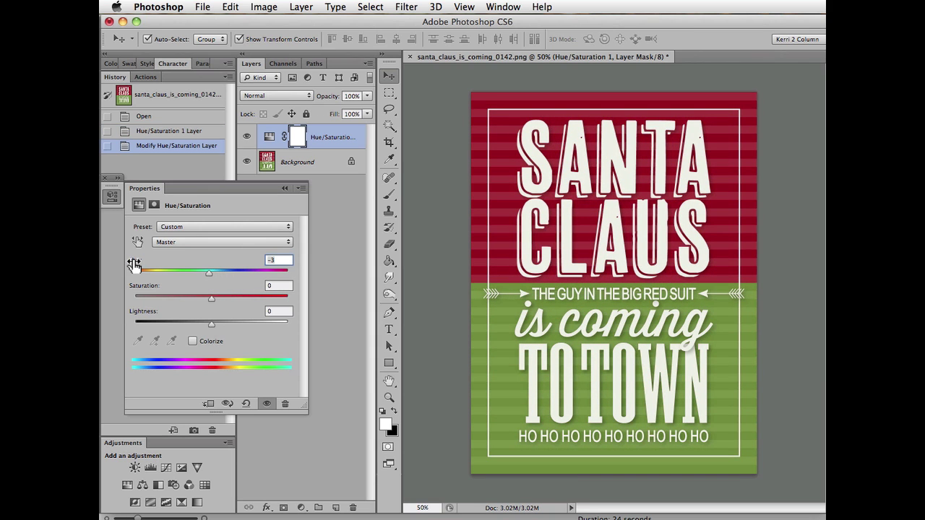
pyautogui.moveTo(134, 266); pyautogui.dragTo(136, 265)
pyautogui.moveTo(211, 298); pyautogui.dragTo(154, 299)
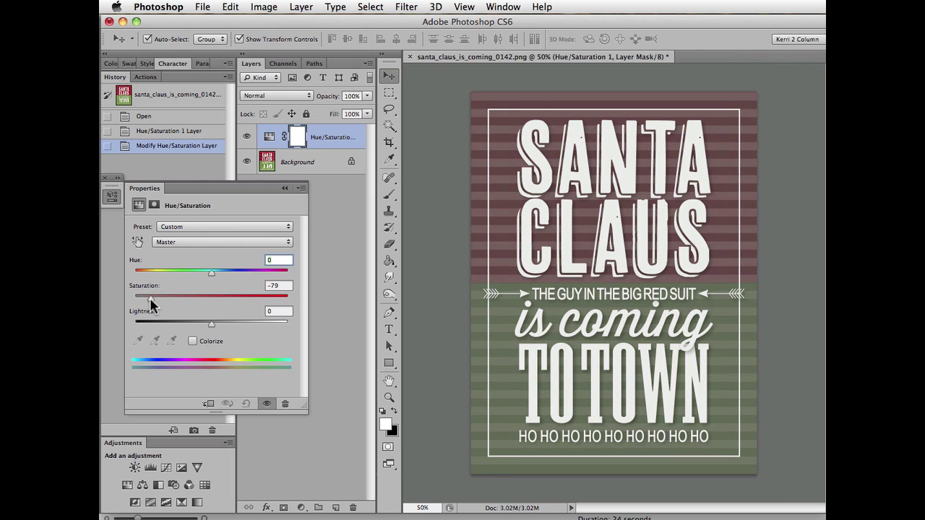
pyautogui.moveTo(151, 298); pyautogui.dragTo(184, 297)
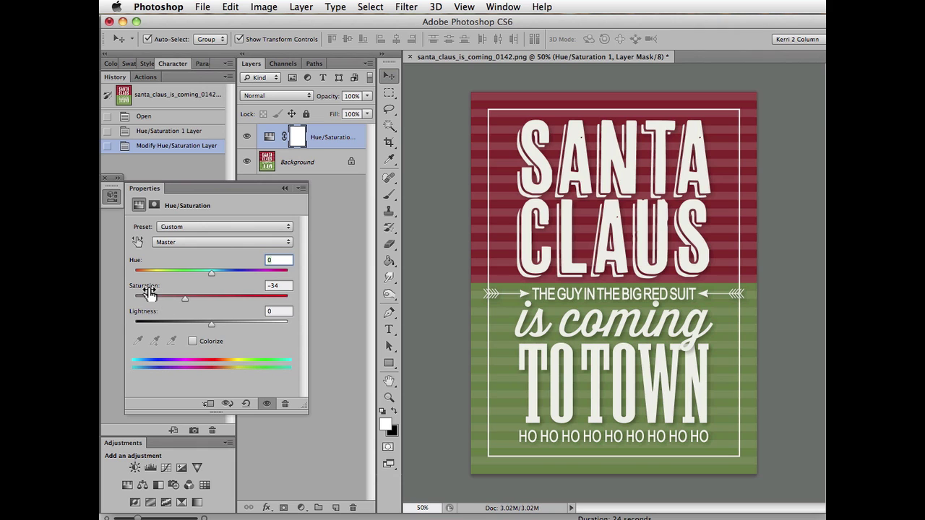
pyautogui.press('Tab')
pyautogui.write('0')
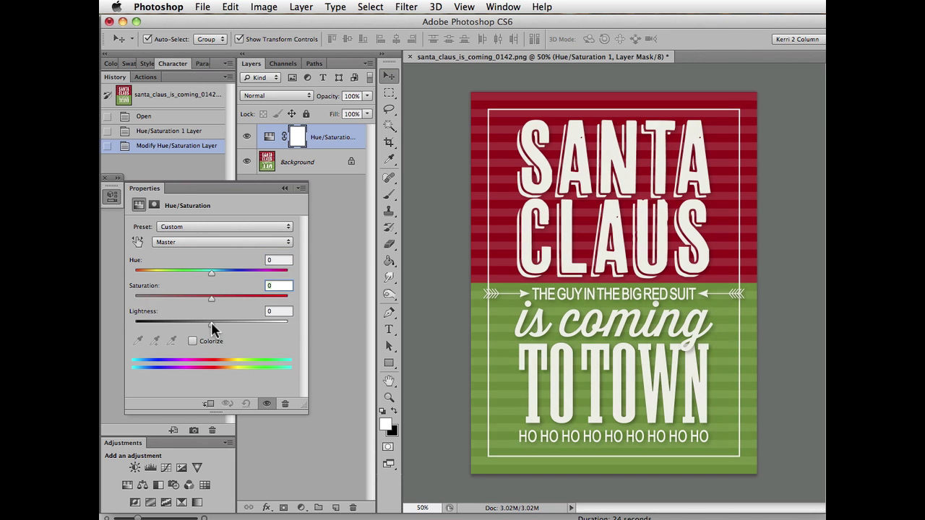
pyautogui.moveTo(213, 322)
pyautogui.mouseDown()
pyautogui.moveTo(242, 323)
pyautogui.moveTo(169, 322)
pyautogui.moveTo(208, 324)
pyautogui.mouseUp()
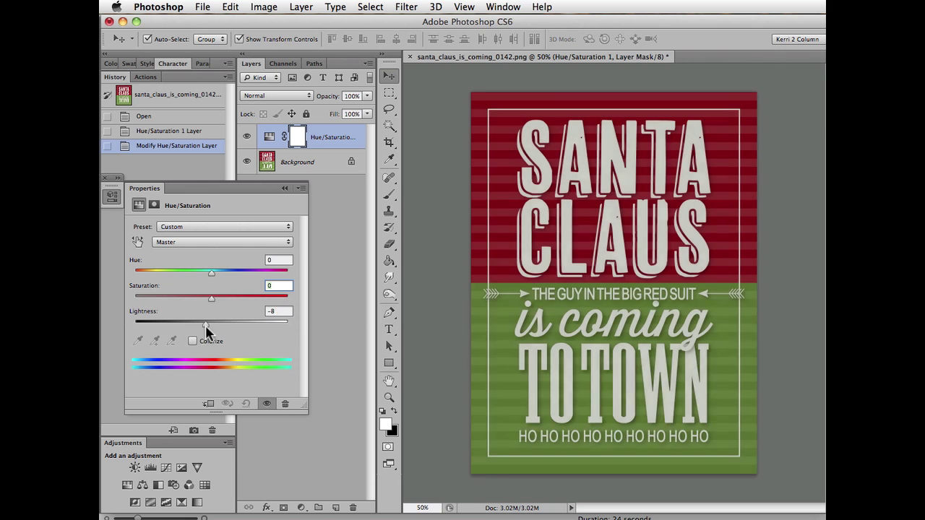
pyautogui.click(139, 317)
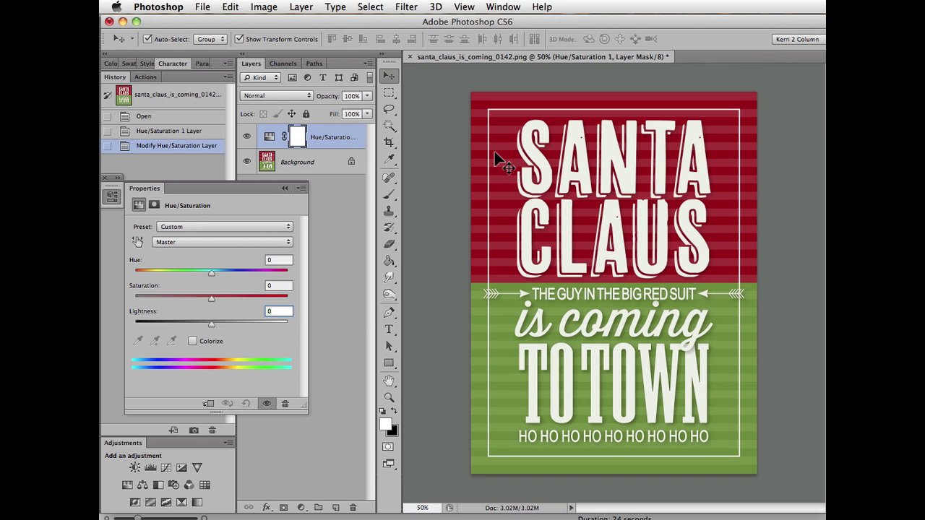
# Adjust the Reds range to Hue +3, Saturation -29 and Lightness -10
pyautogui.click(221, 240)
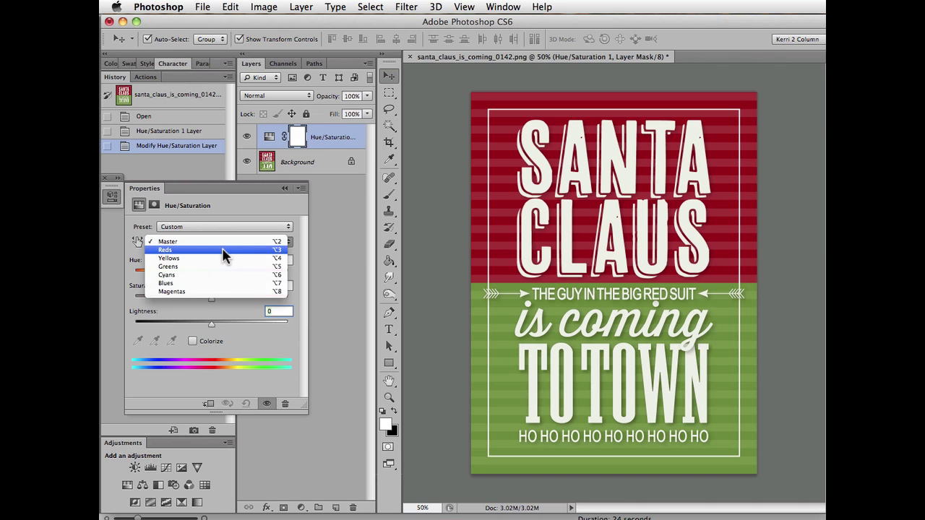
pyautogui.click(224, 250)
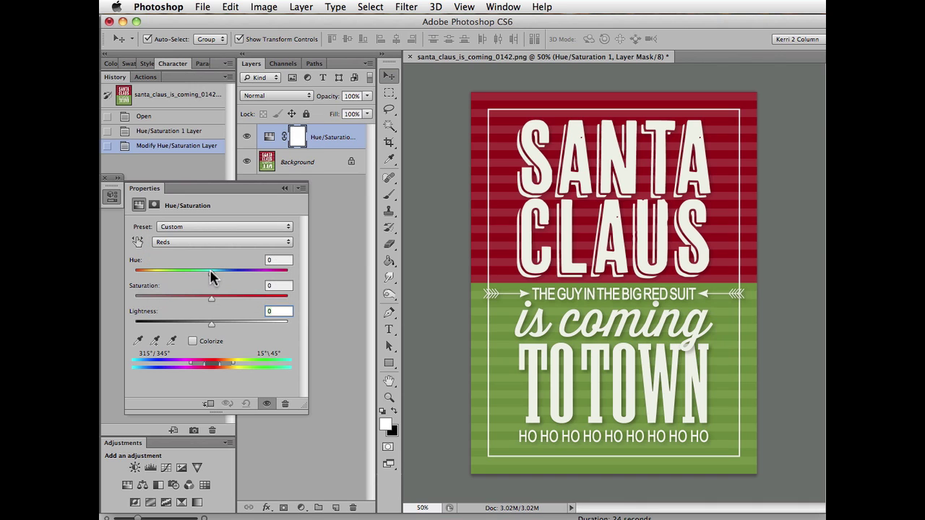
pyautogui.moveTo(212, 275)
pyautogui.mouseDown()
pyautogui.moveTo(226, 273)
pyautogui.moveTo(149, 274)
pyautogui.moveTo(213, 273)
pyautogui.mouseUp()
pyautogui.moveTo(213, 274)
pyautogui.mouseDown()
pyautogui.moveTo(202, 273)
pyautogui.moveTo(215, 281)
pyautogui.mouseUp()
pyautogui.moveTo(211, 298); pyautogui.dragTo(189, 305)
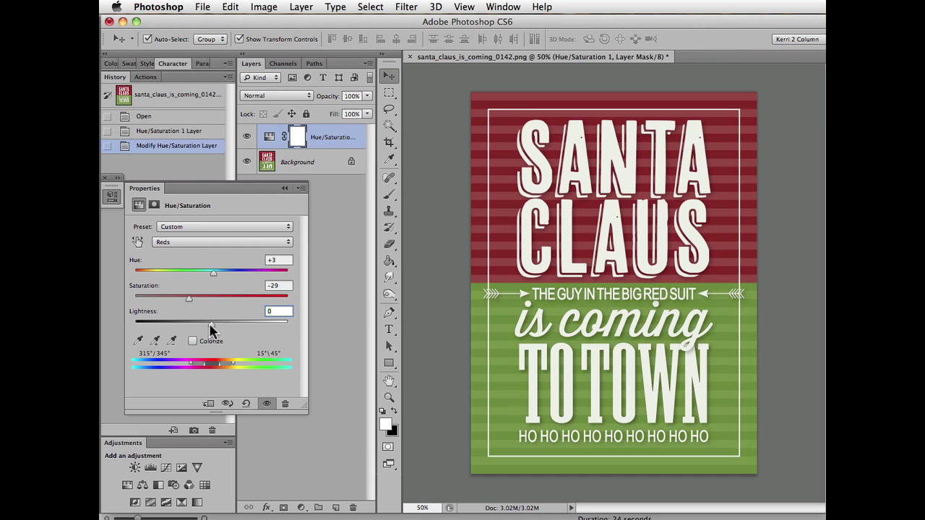
pyautogui.moveTo(212, 324)
pyautogui.mouseDown()
pyautogui.moveTo(187, 326)
pyautogui.moveTo(205, 327)
pyautogui.mouseUp()
# Adjust the Greens range to Hue -69, Saturation -19 and Lightness -30
pyautogui.click(177, 240)
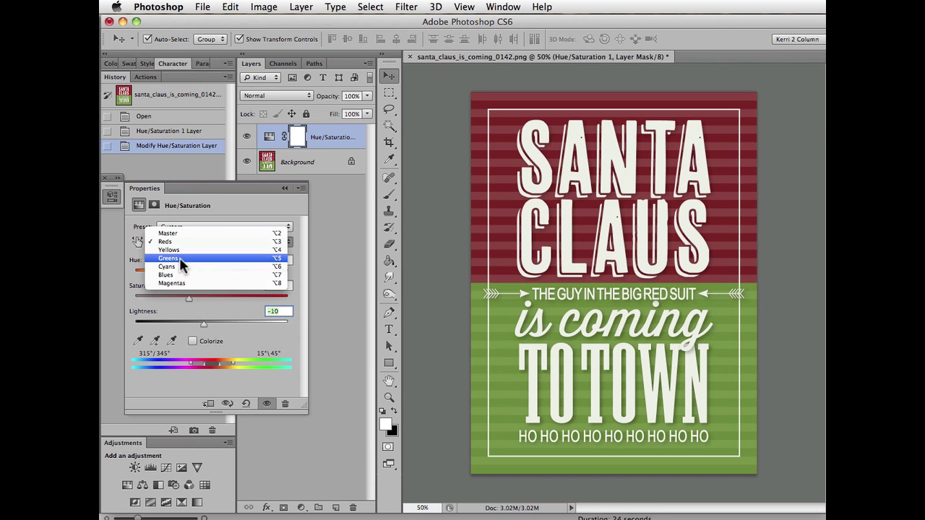
pyautogui.press('Escape')
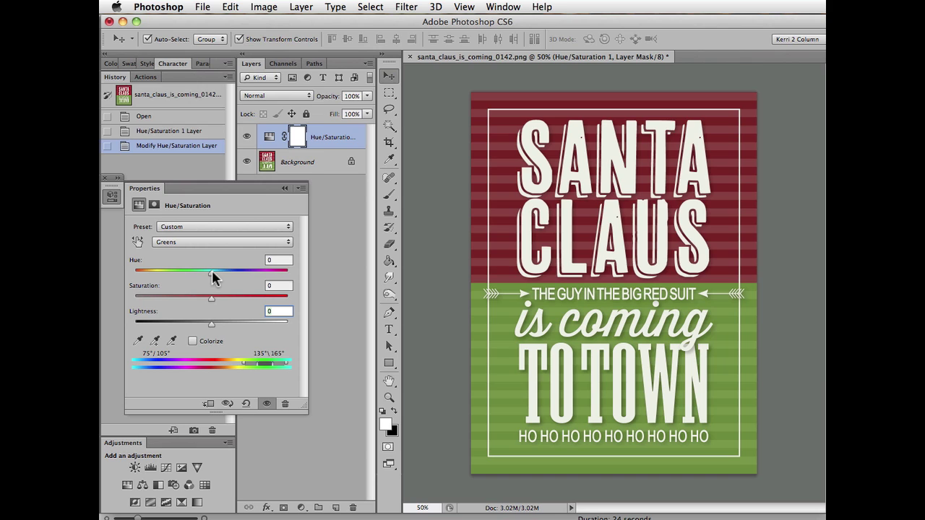
pyautogui.moveTo(213, 271); pyautogui.dragTo(169, 271)
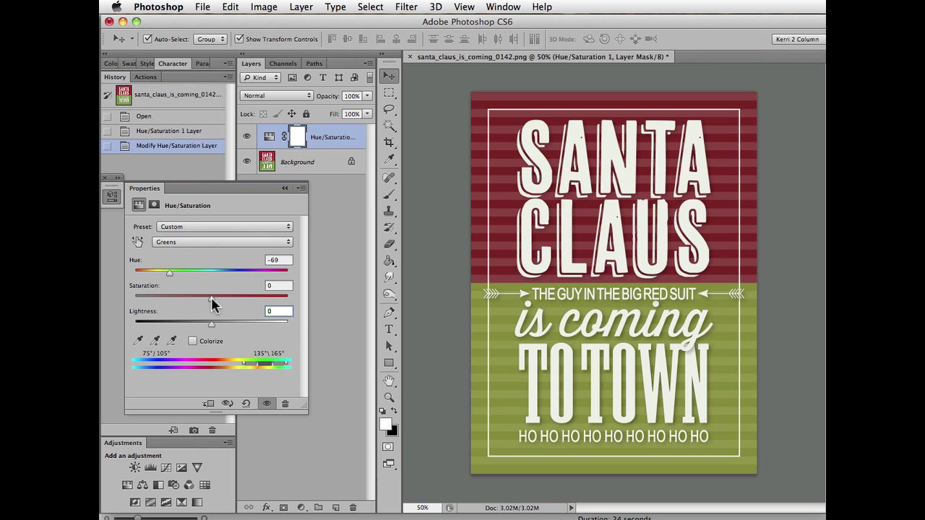
pyautogui.moveTo(212, 297)
pyautogui.mouseDown()
pyautogui.moveTo(155, 296)
pyautogui.moveTo(346, 303)
pyautogui.moveTo(131, 299)
pyautogui.moveTo(206, 304)
pyautogui.moveTo(195, 296)
pyautogui.mouseUp()
pyautogui.moveTo(212, 322); pyautogui.dragTo(190, 327)
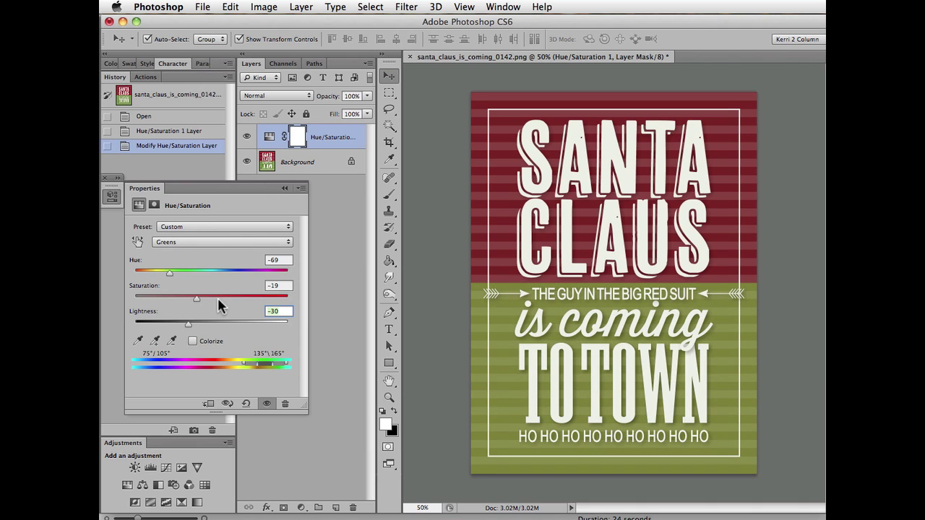
# Clear the view of the layers and toggle the Hue/Saturation layer's visibility to compare the original and adjusted colors
pyautogui.moveTo(248, 185); pyautogui.dragTo(193, 198)
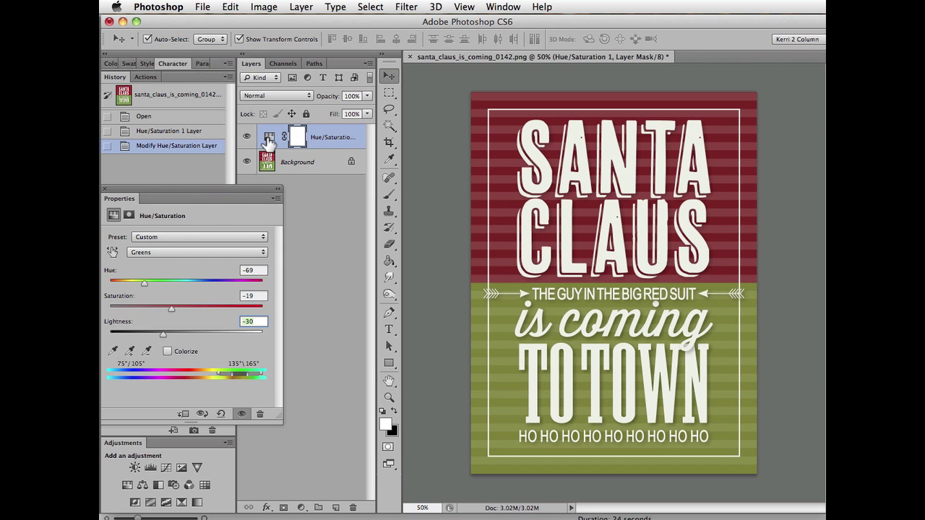
pyautogui.click(247, 137)
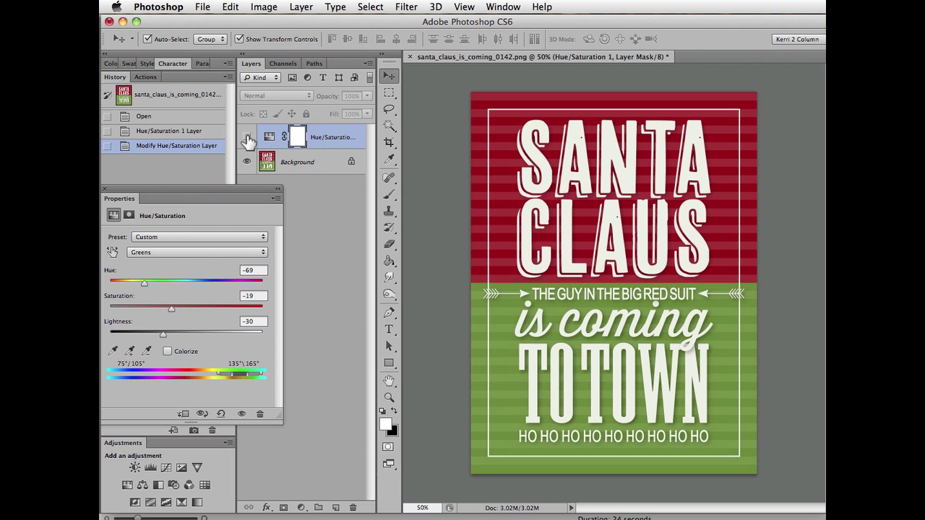
pyautogui.click(247, 137)
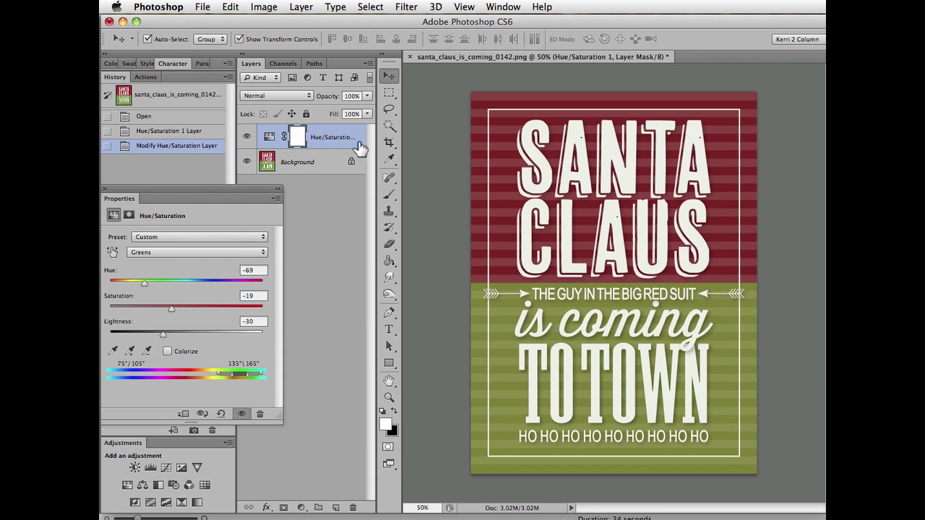
# Lower the Hue/Saturation layer's opacity to 60% and toggle its visibility to compare before and after
pyautogui.moveTo(330, 97); pyautogui.dragTo(304, 101)
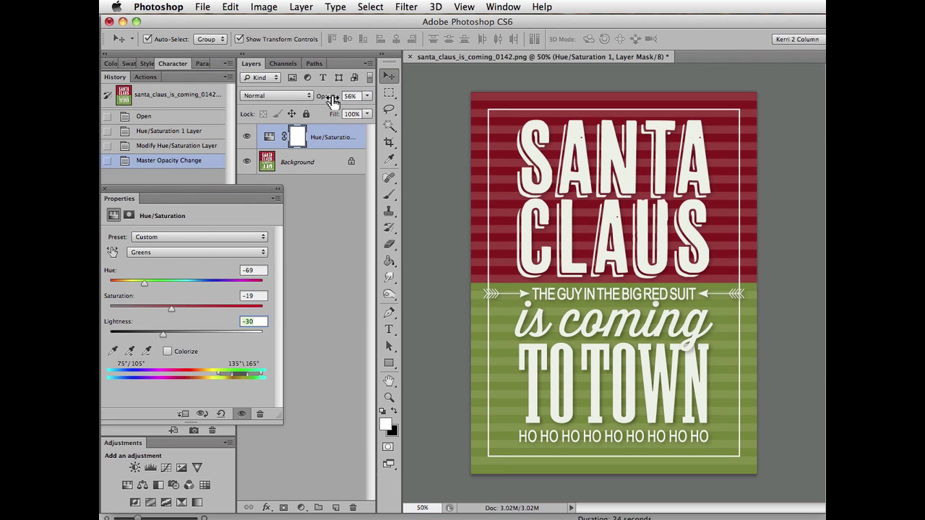
pyautogui.moveTo(333, 100); pyautogui.dragTo(337, 99)
pyautogui.click(247, 137)
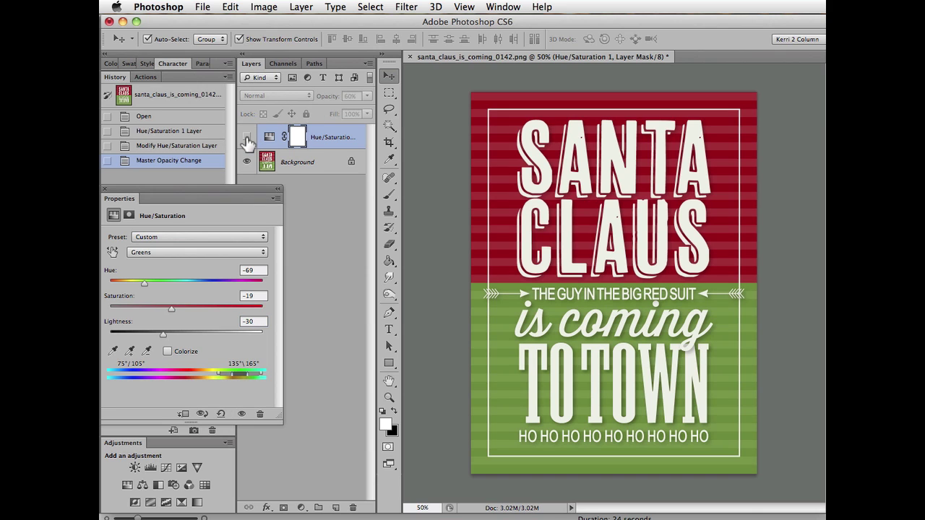
pyautogui.click(247, 137)
pyautogui.click(246, 137)
pyautogui.click(247, 137)
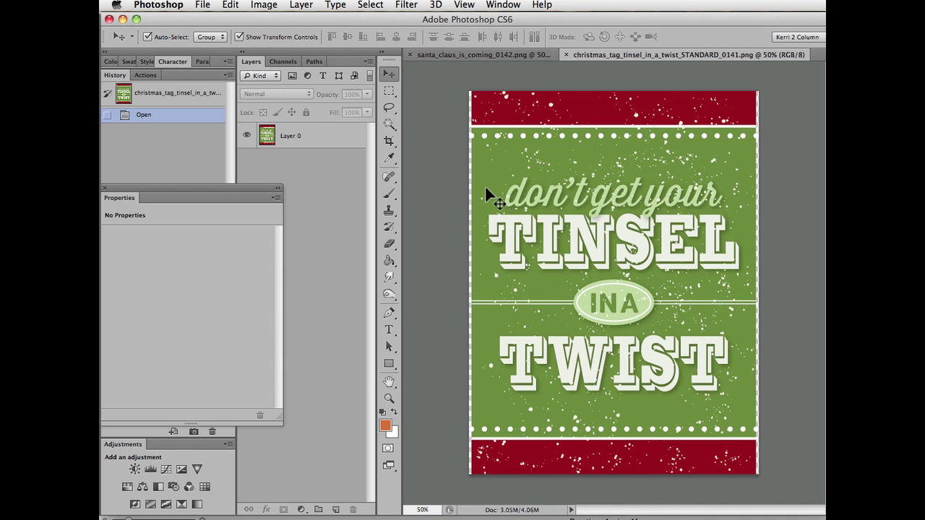
# Select both the upper and lower green background areas on Layer 0 of the tinsel tag with the Magic Wand
pyautogui.click(393, 126)
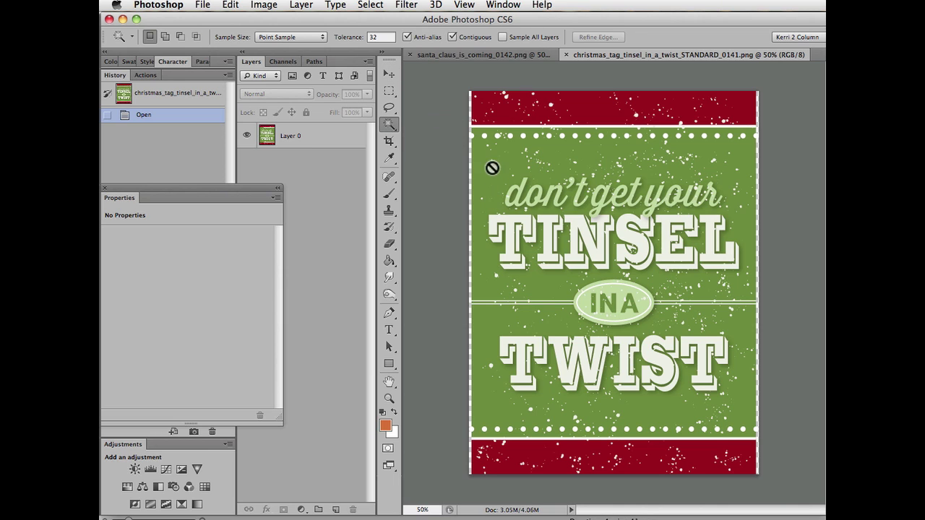
pyautogui.click(324, 139)
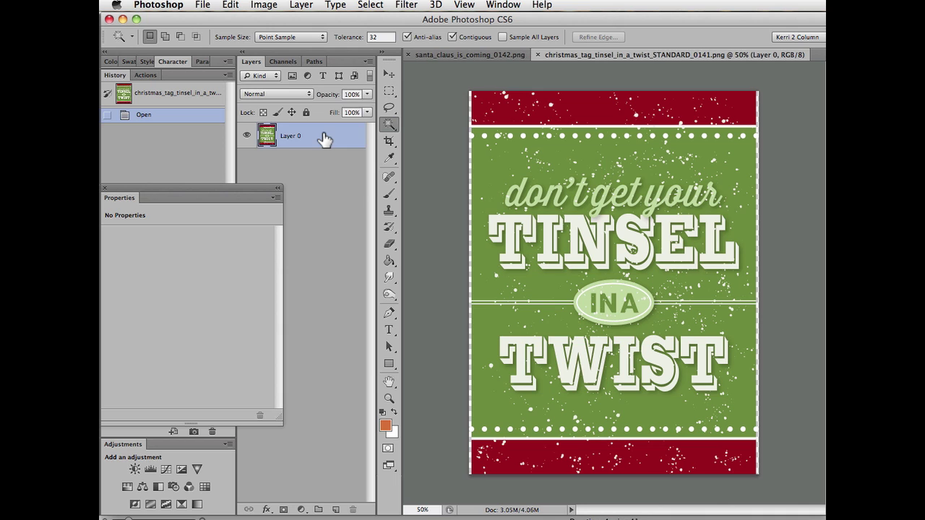
pyautogui.click(491, 170)
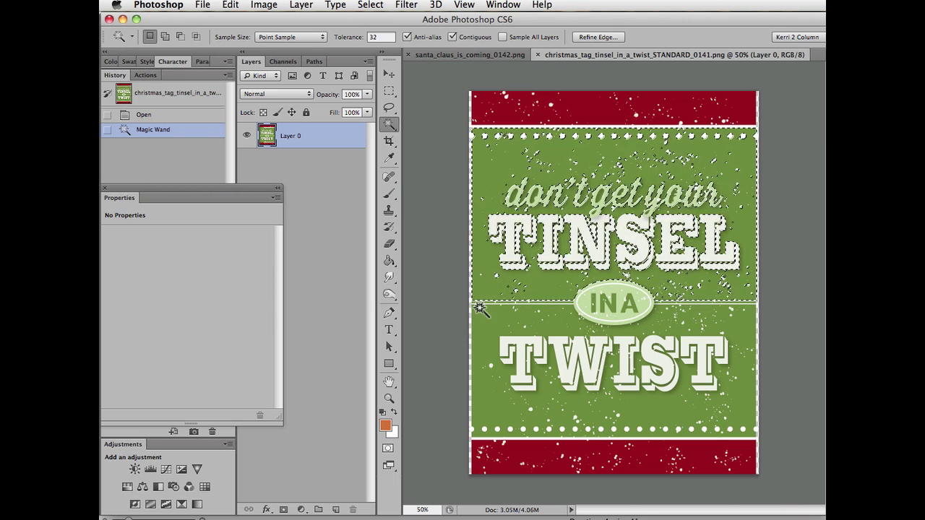
pyautogui.press('shift')
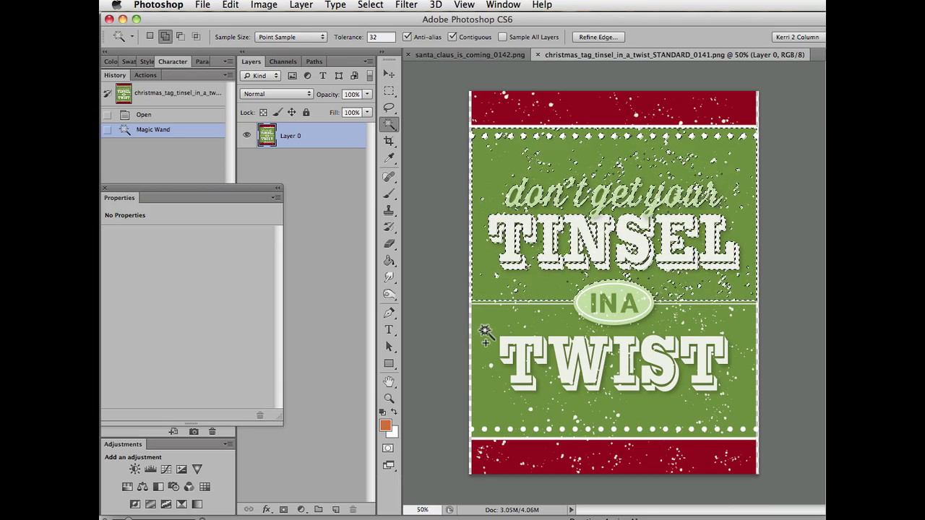
pyautogui.keyDown('shift'); pyautogui.click(486, 330); pyautogui.keyUp('shift')
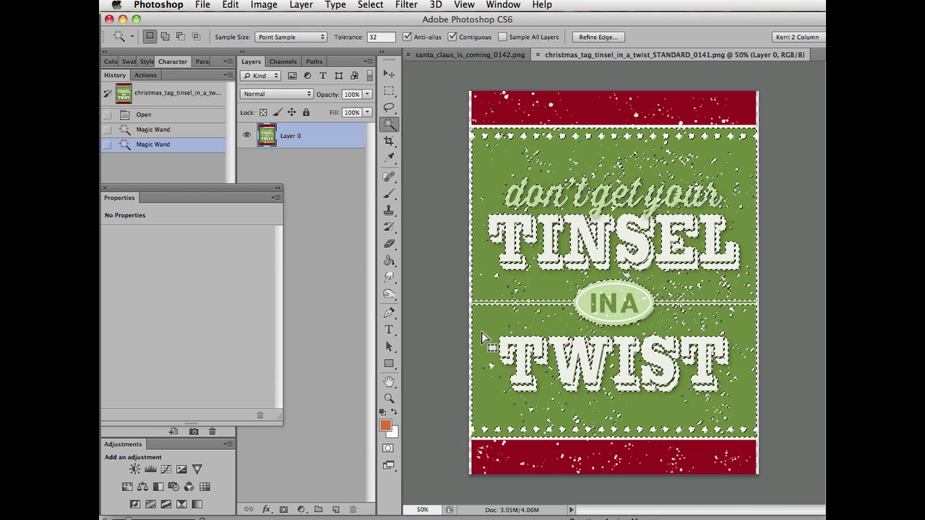
# Fill both selected green background areas with the orange foreground color db7435 using the Paint Bucket, and clear the selection
pyautogui.click(386, 427)
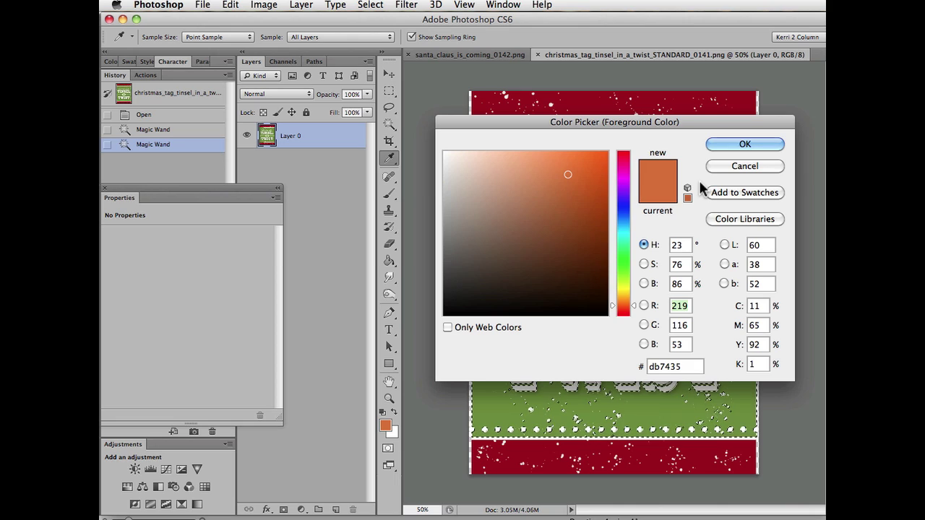
pyautogui.click(748, 142)
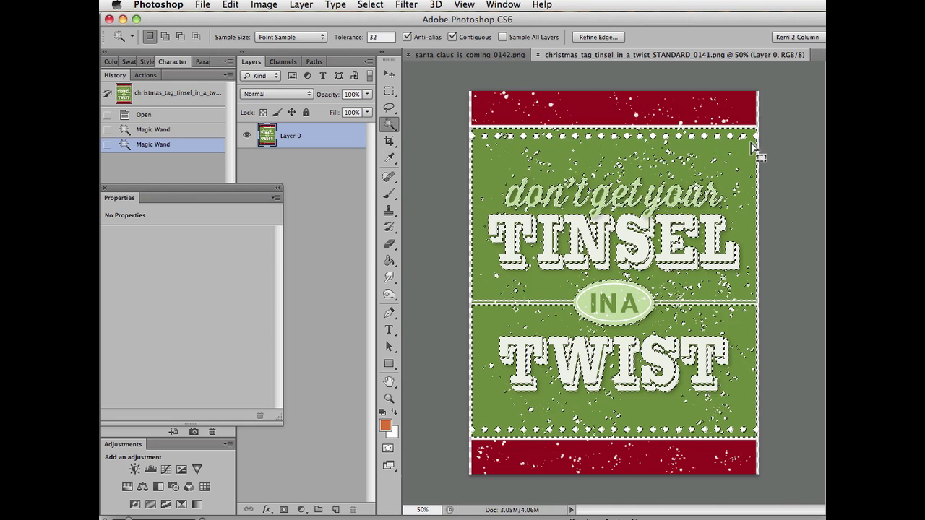
pyautogui.click(391, 263)
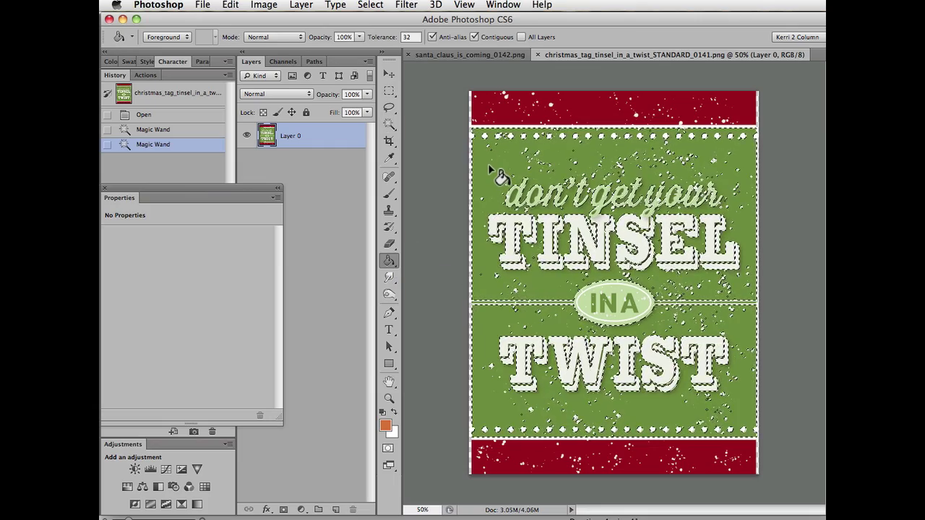
pyautogui.click(487, 163)
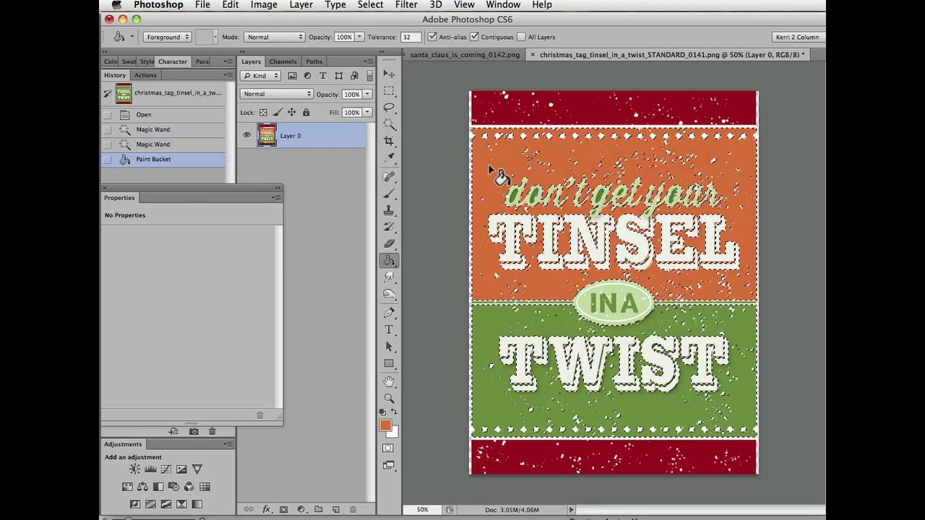
pyautogui.click(481, 326)
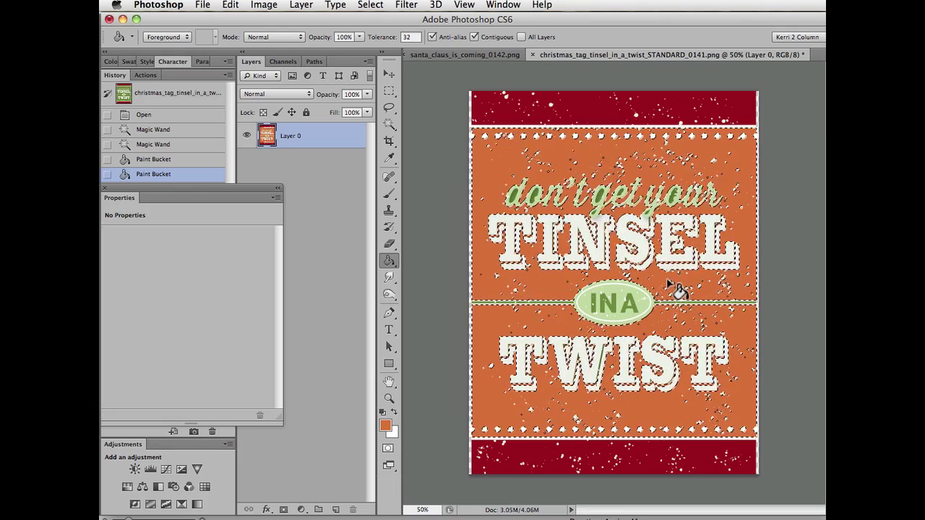
pyautogui.press('super+d')
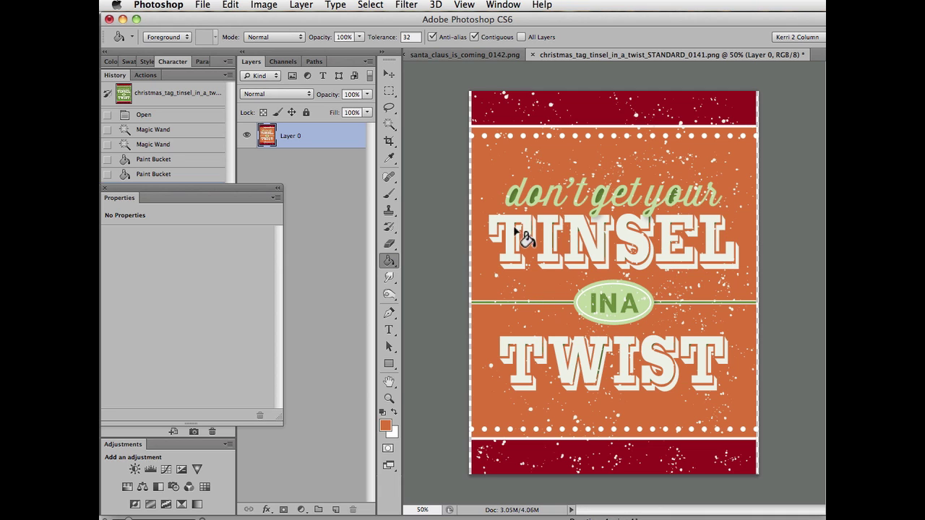
# Select the dark red band along the upper edge of the tinsel tag with the Magic Wand
pyautogui.press('super+equal')
pyautogui.press('super+equal')
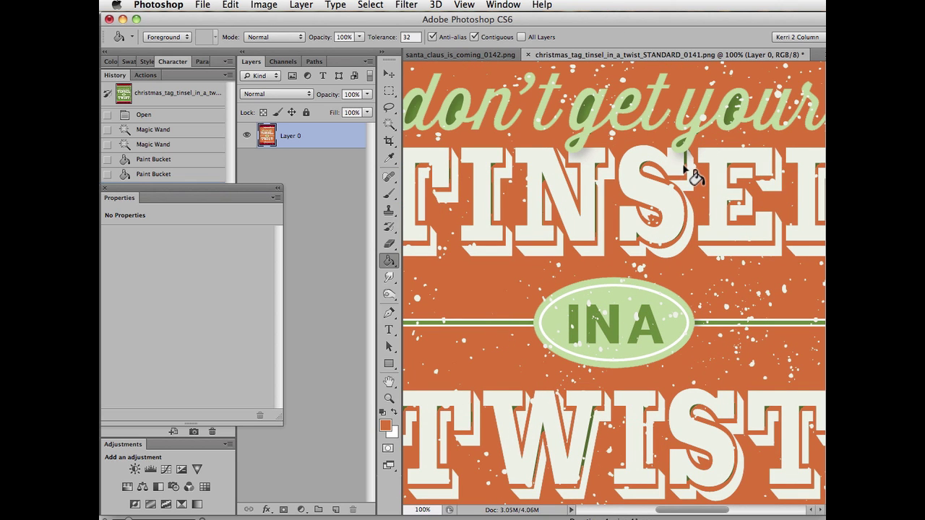
pyautogui.press('super+minus')
pyautogui.press('super+minus')
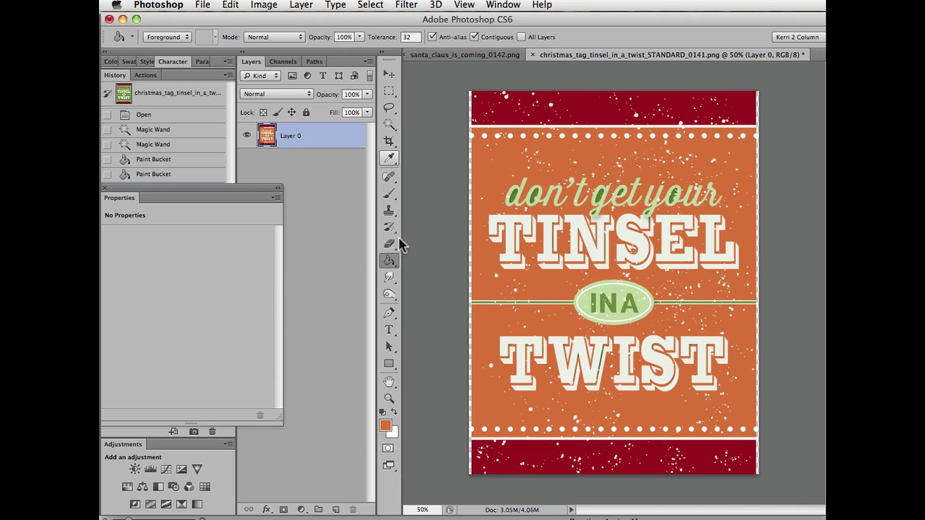
pyautogui.click(388, 124)
pyautogui.click(589, 114)
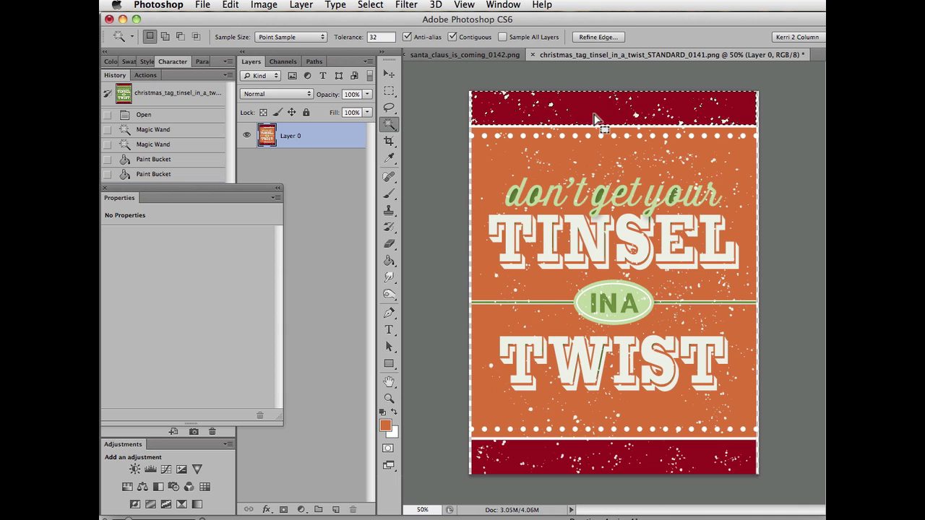
# Change the foreground color to turquoise by shifting only its hue, and fill the selected dark red band with it using the Paint Bucket
pyautogui.click(386, 424)
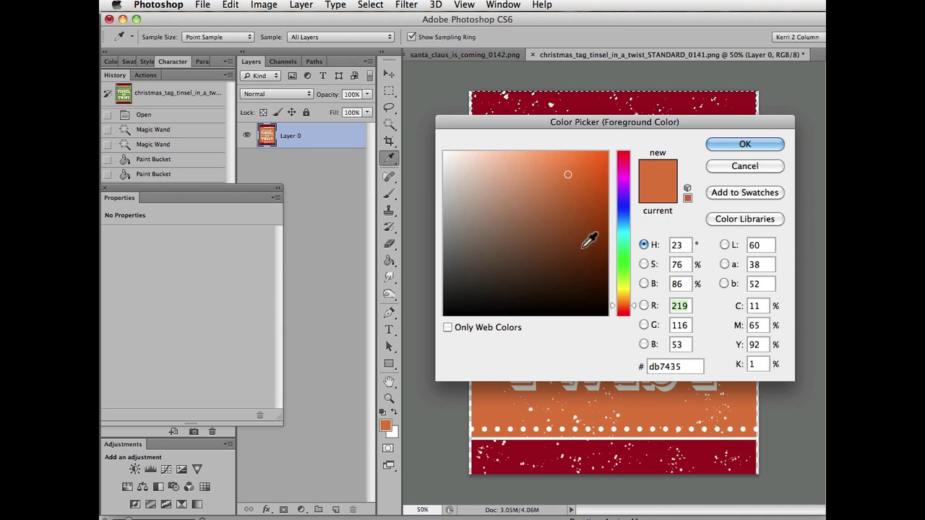
pyautogui.click(624, 231)
pyautogui.click(760, 146)
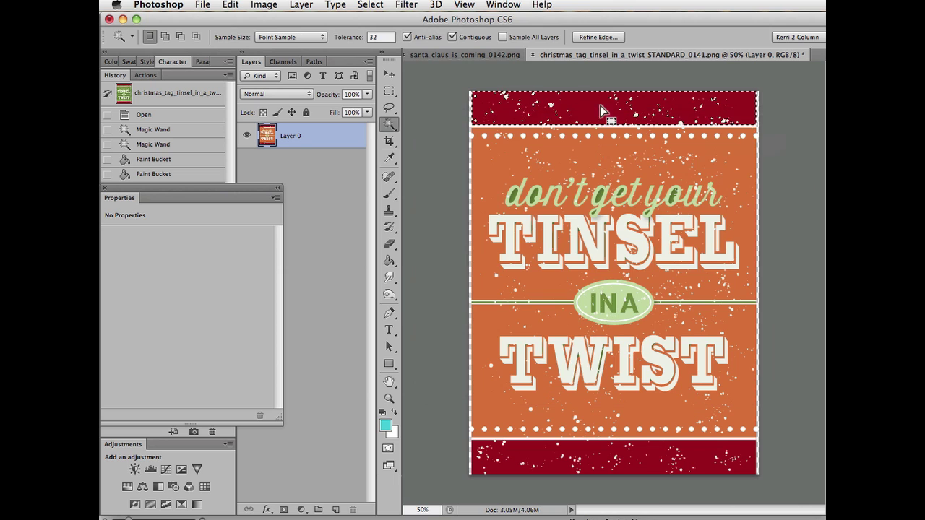
pyautogui.click(390, 263)
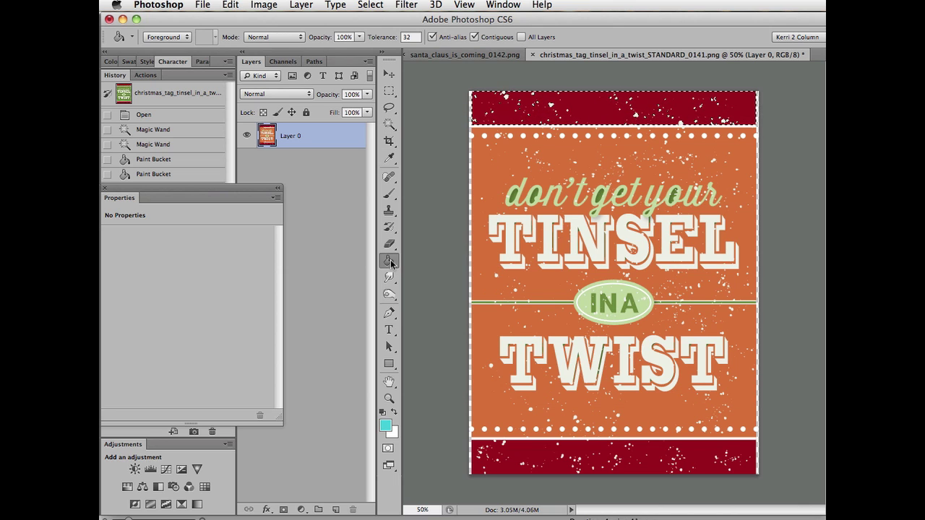
pyautogui.click(585, 107)
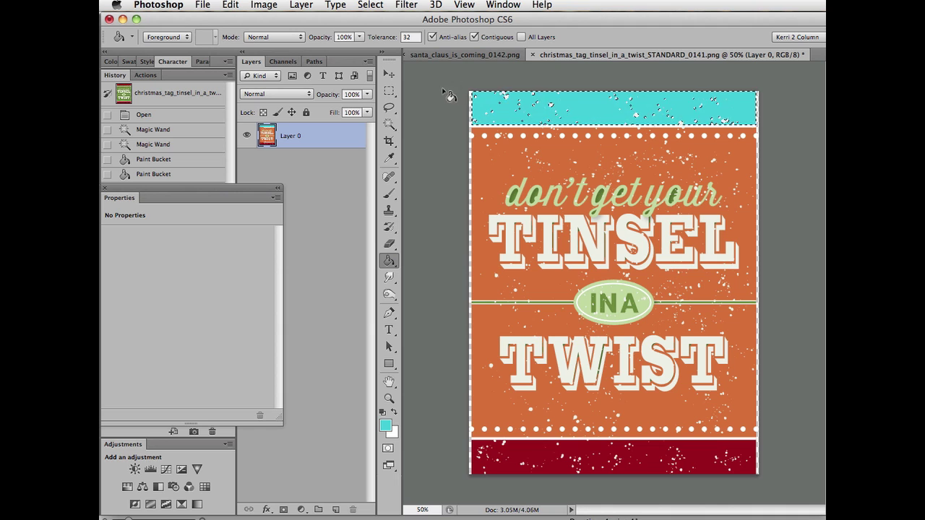
pyautogui.click(389, 75)
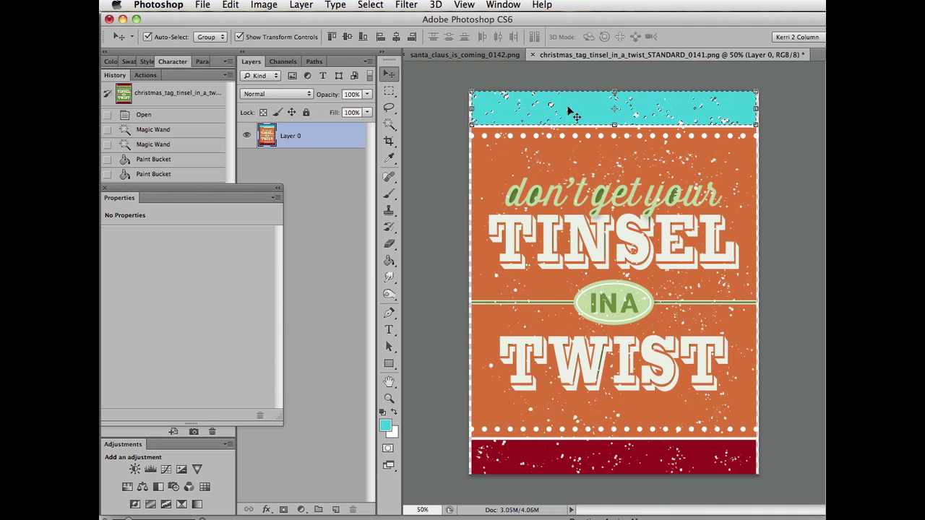
pyautogui.click(806, 154)
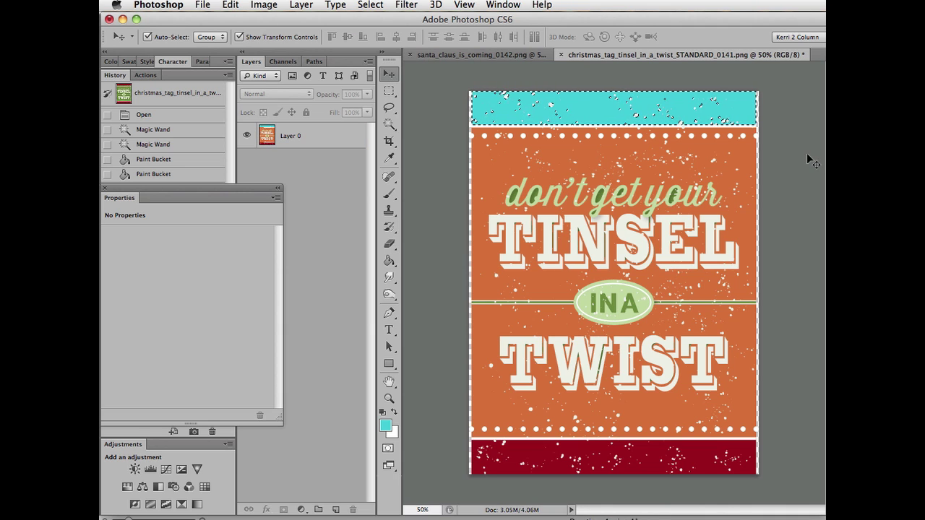